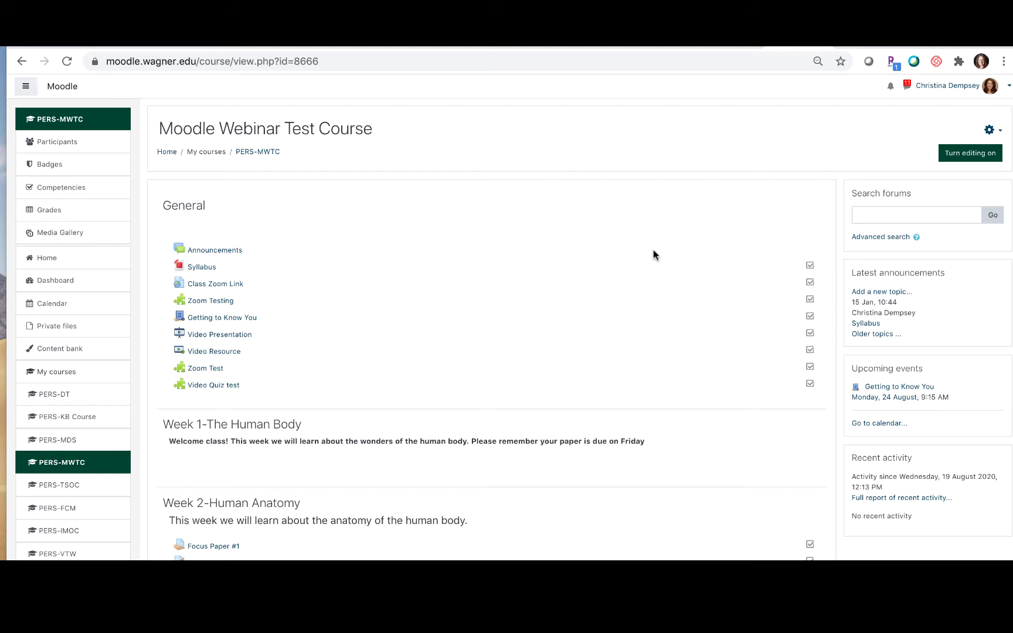
Step: Turn editing on for the Webinar Test Course and scroll the navigation drawer to Add a block
left_click(976, 163)
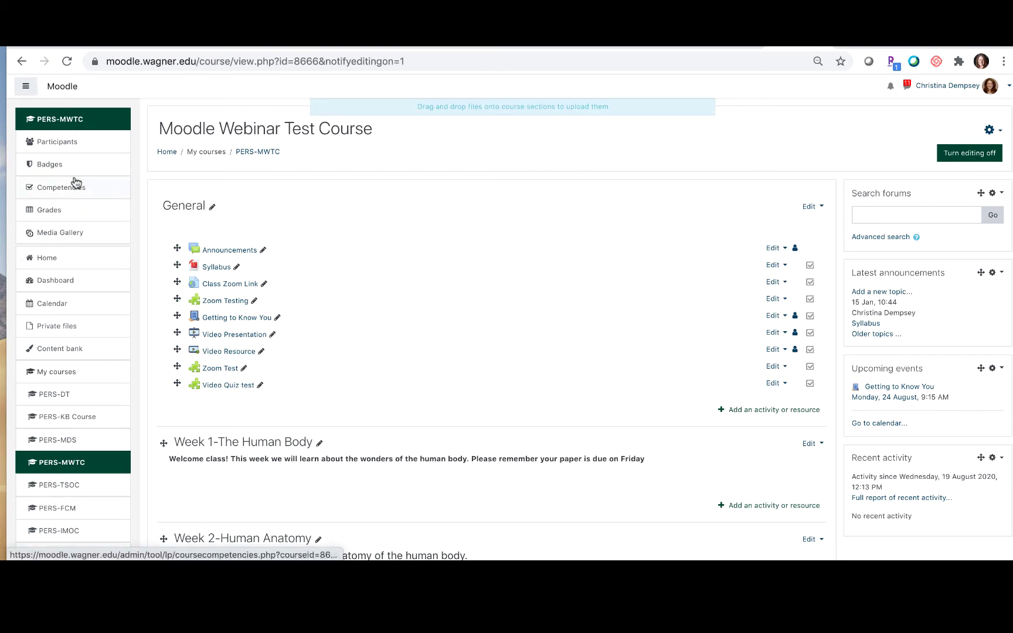
left_click(19, 92)
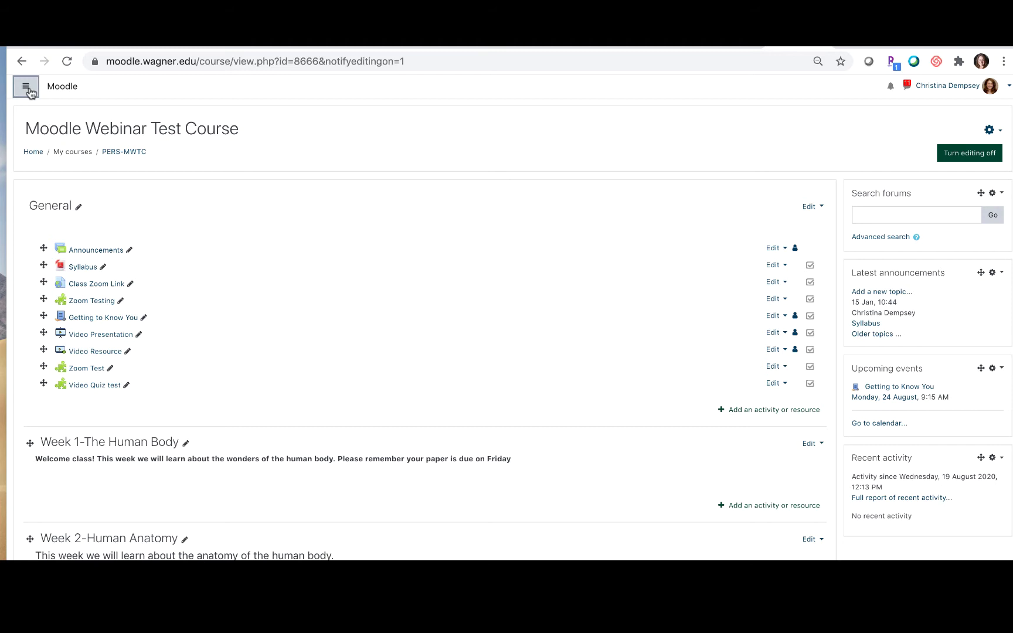
left_click(28, 91)
scroll(46, 321, "down", 1)
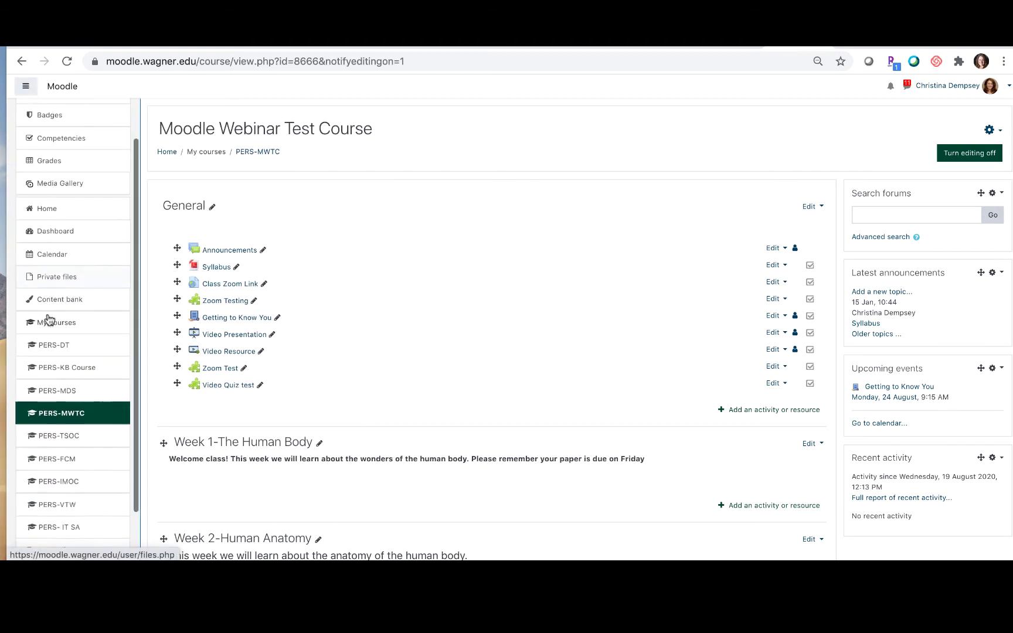
scroll(49, 320, "down", 2)
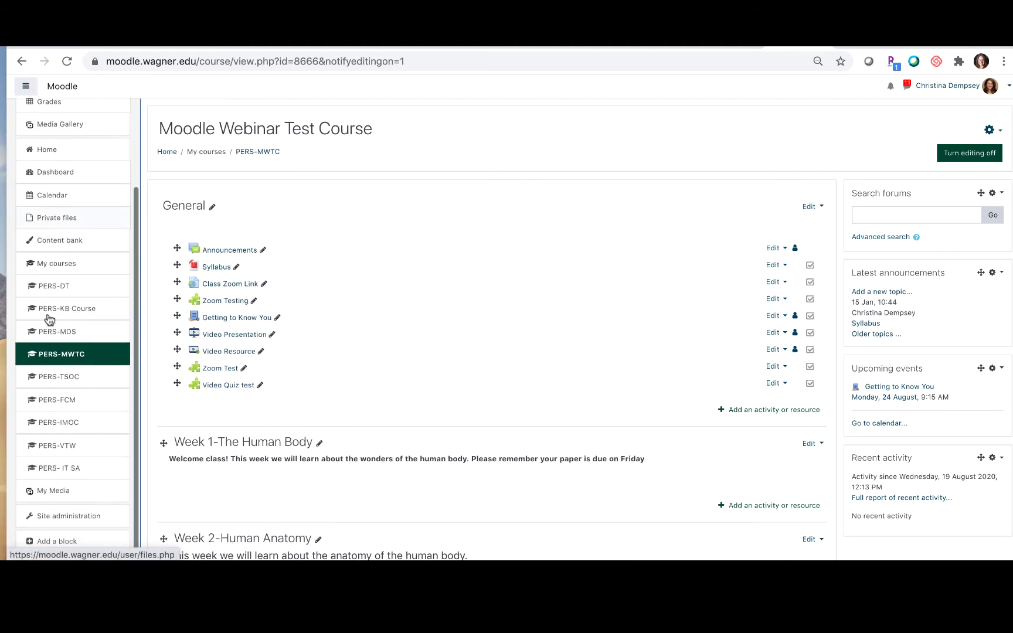
Step: Add the Quickmail block to the course from the Add a block list
left_click(97, 544)
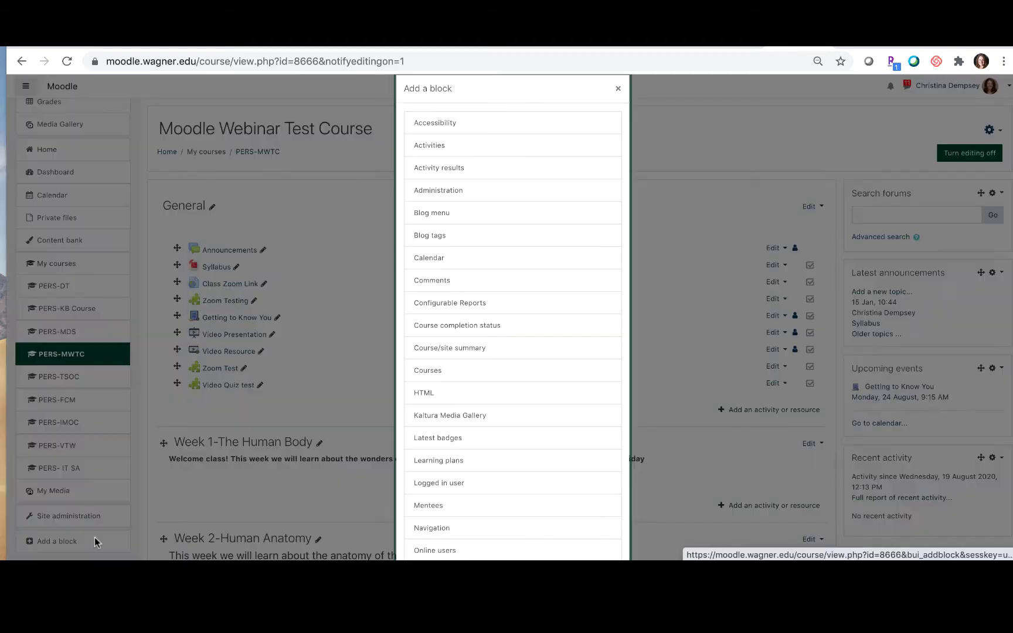
scroll(458, 437, "down", 3)
left_click(458, 437)
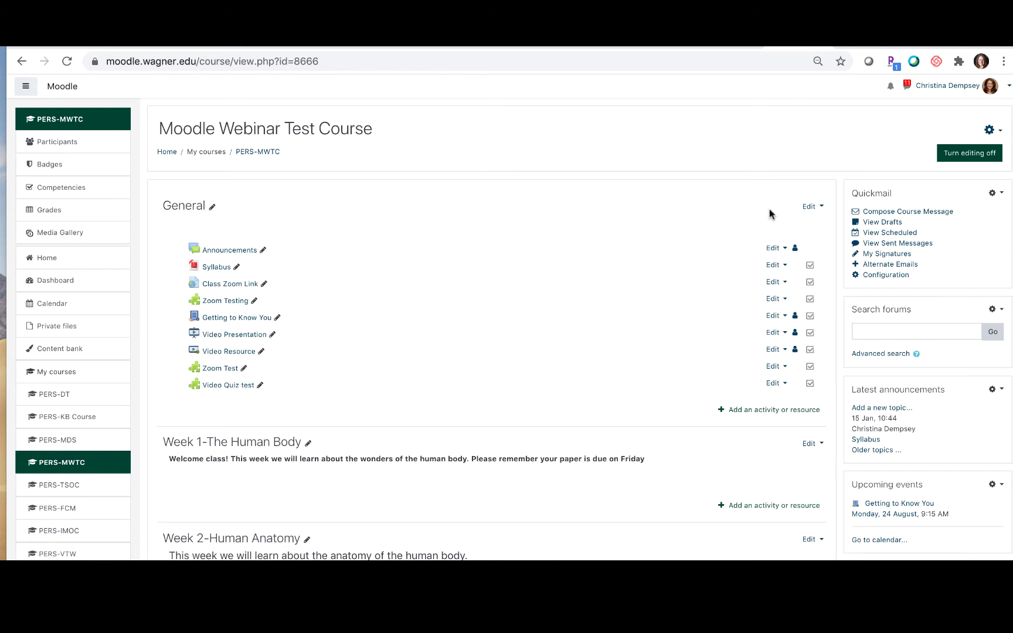
Step: Open Compose Course Message and set the recipients to All In Course
left_click(918, 216)
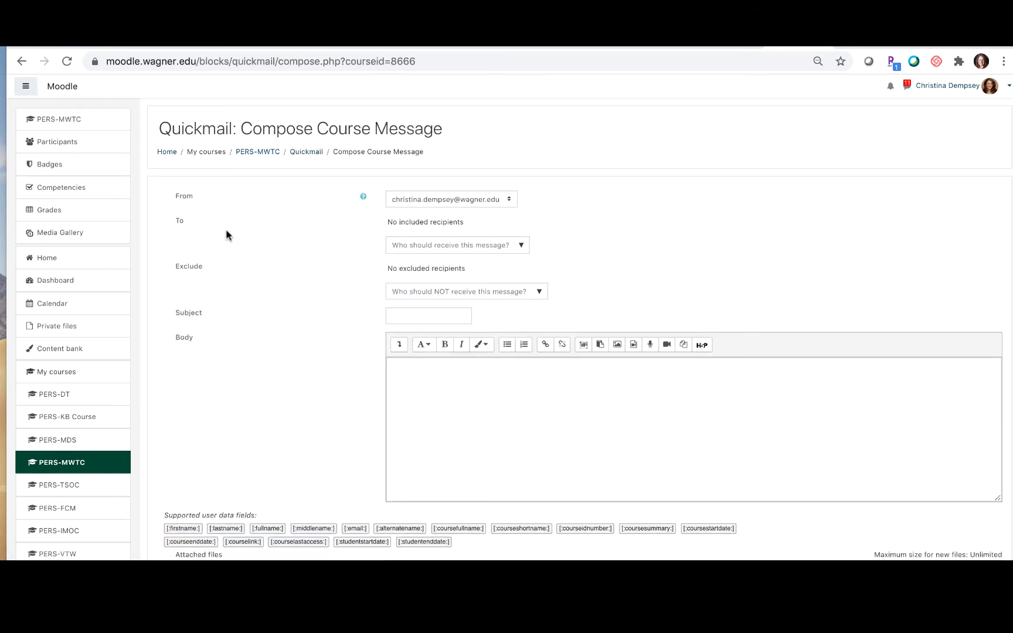
left_click(437, 245)
left_click(521, 246)
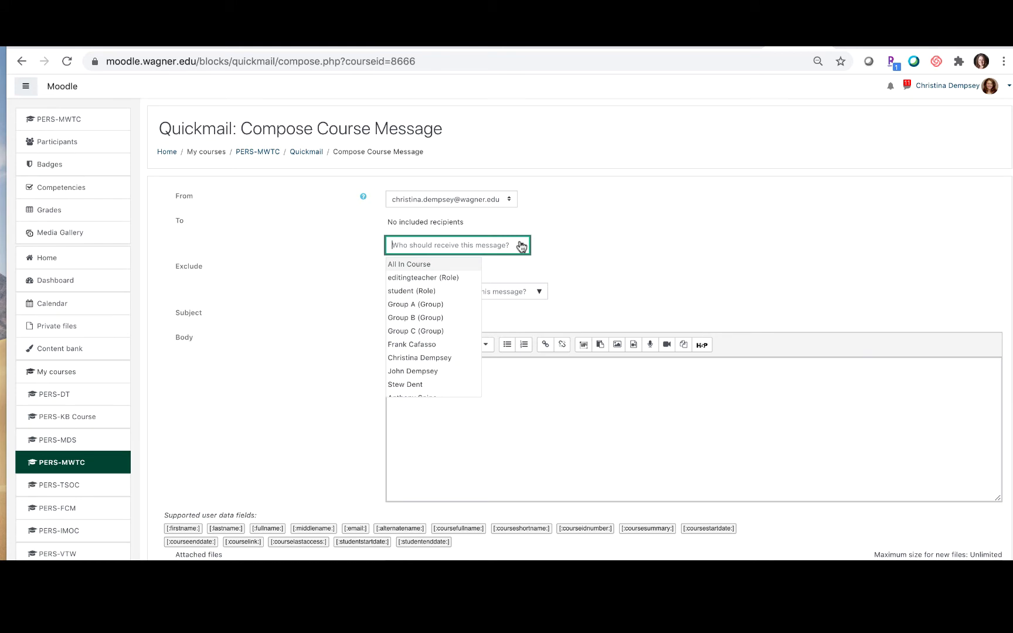
left_click(409, 264)
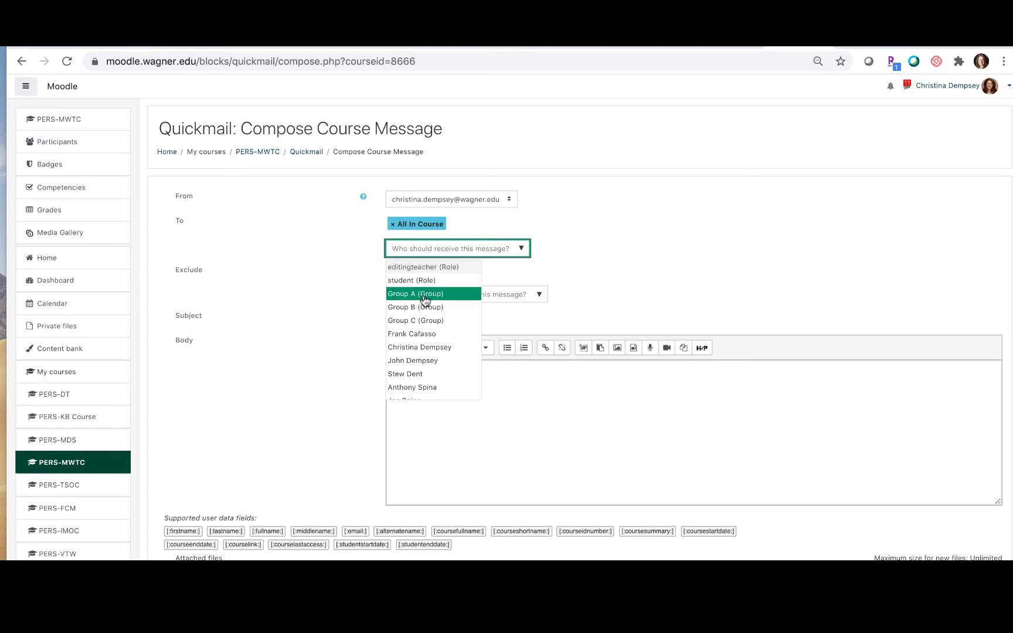
scroll(430, 369, "down", 2)
scroll(431, 371, "up", 2)
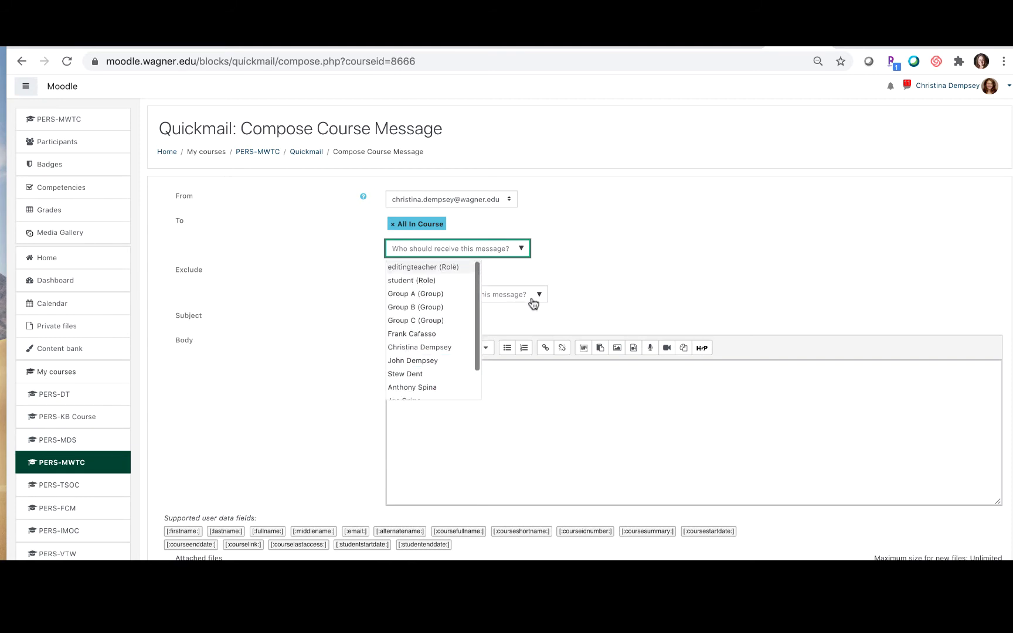
left_click(571, 262)
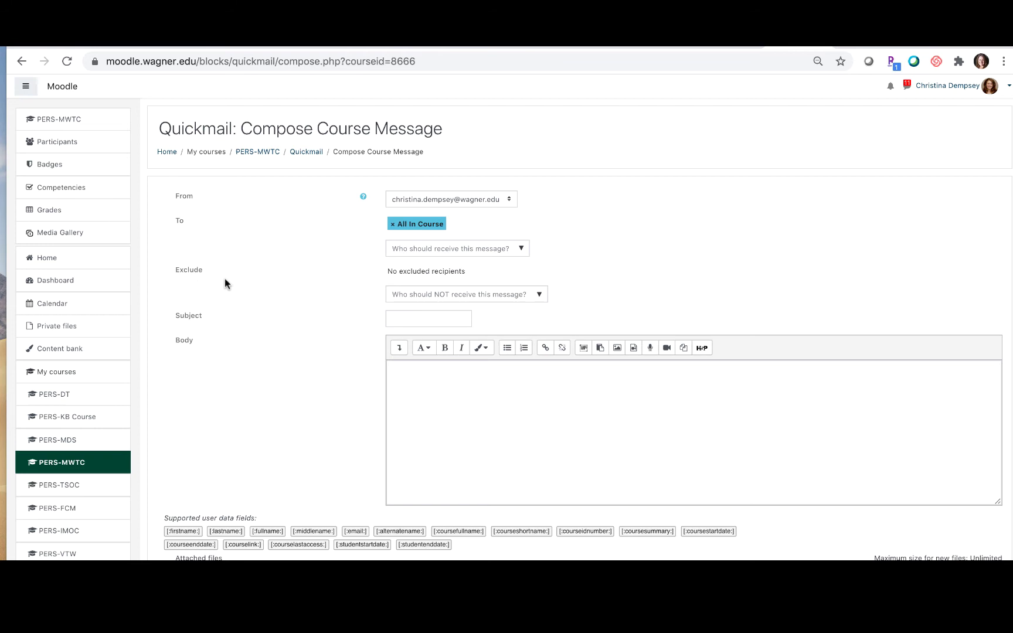
Step: Leave the exclude list empty and expand the full Atto formatting toolbar for the message body
left_click(537, 295)
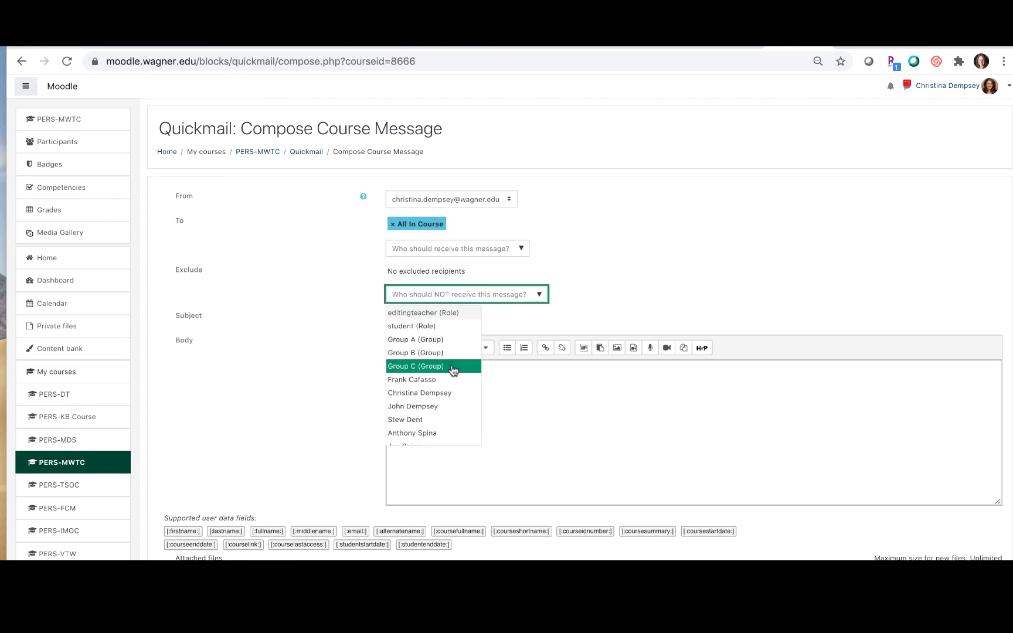
left_click(618, 304)
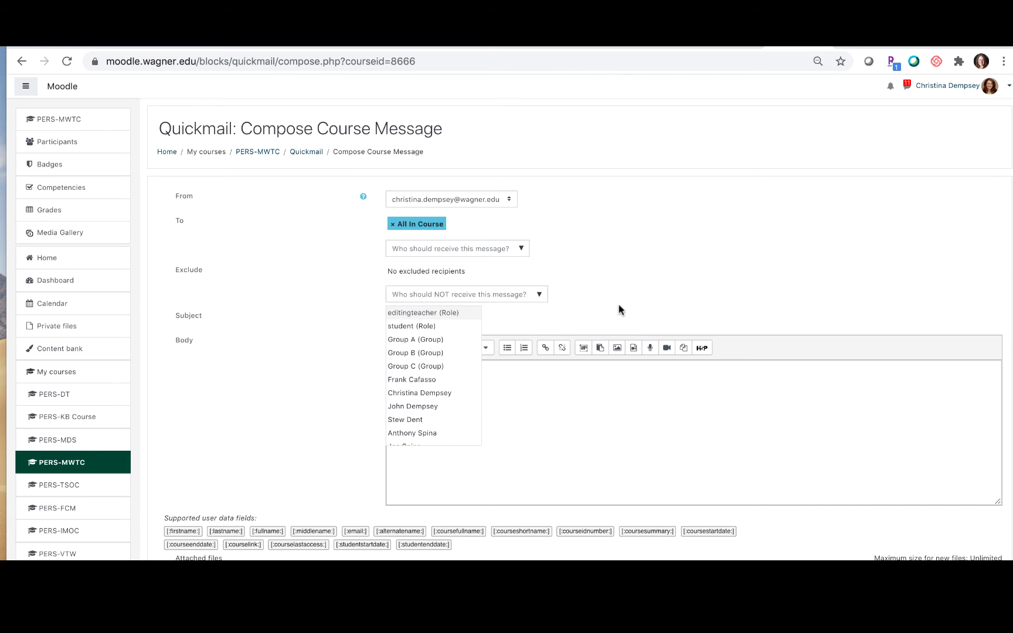
left_click(415, 317)
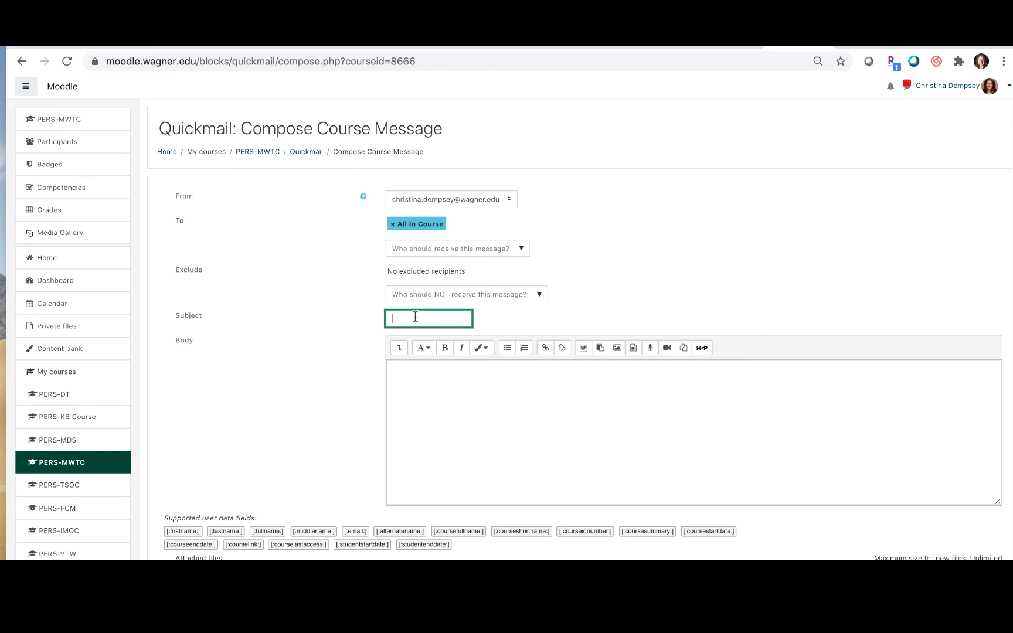
scroll(452, 430, "down", 3)
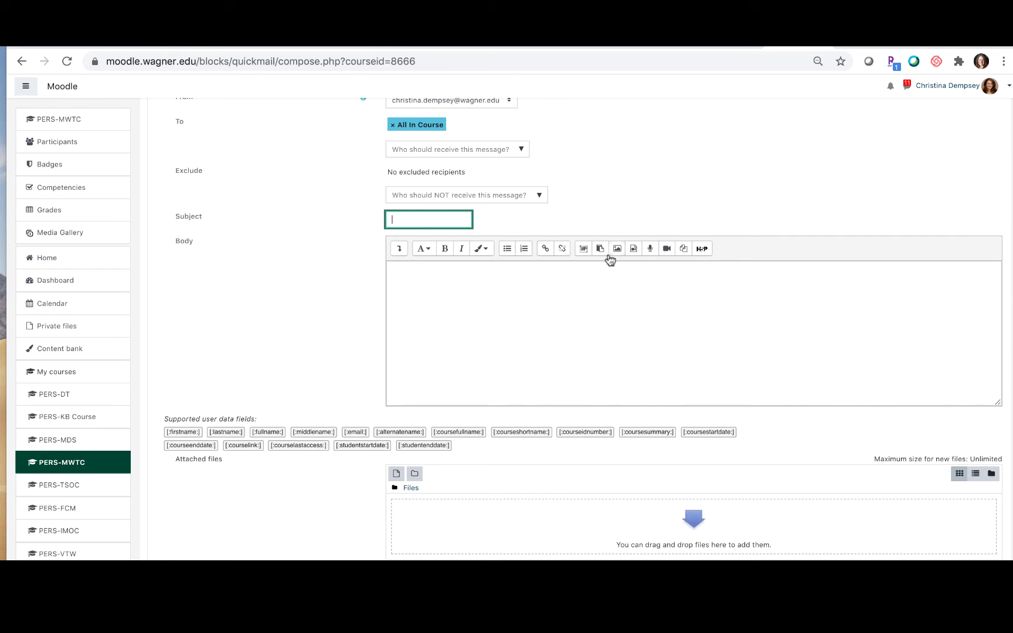
key("Tab")
key("Return")
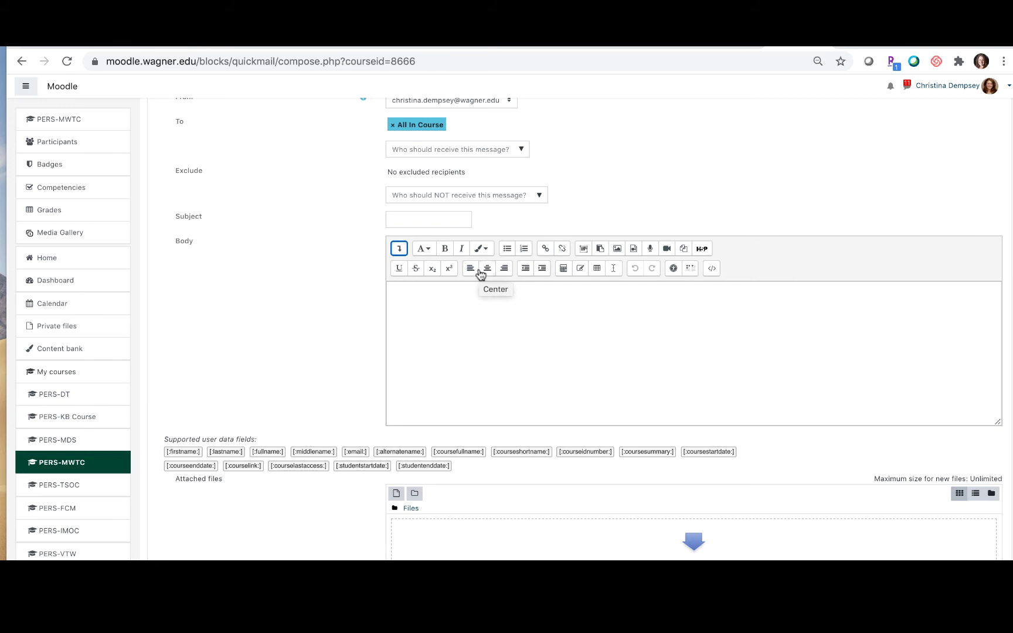
scroll(480, 273, "down", 5)
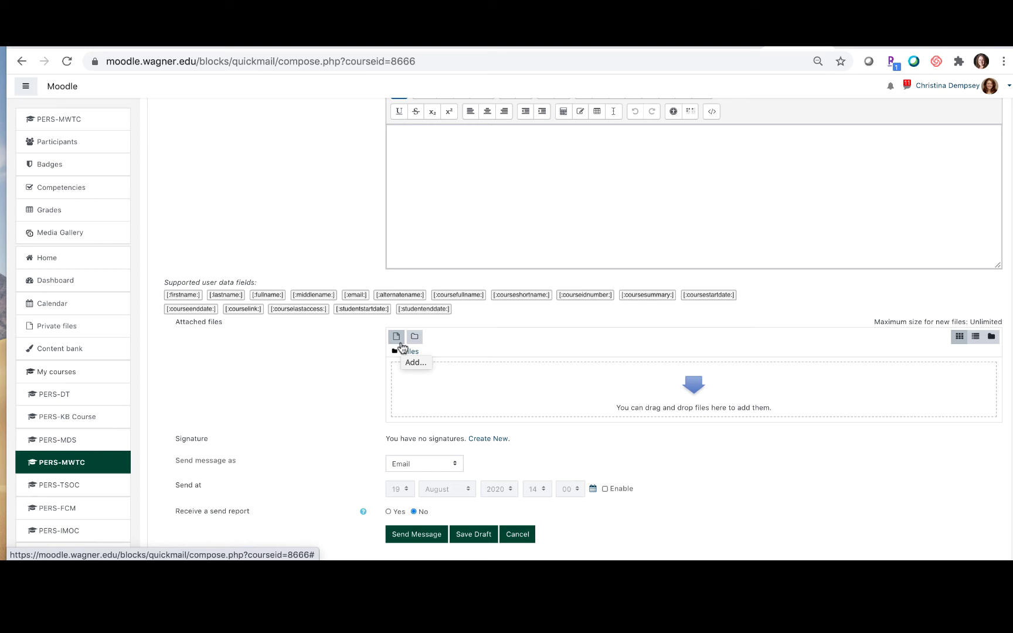
scroll(601, 395, "down", 2)
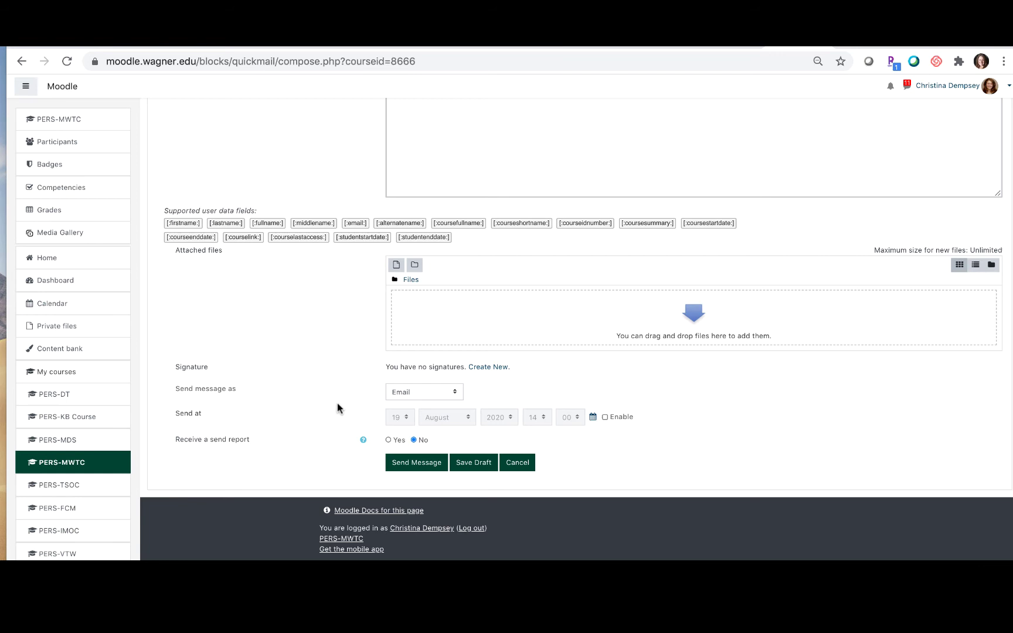
left_click(461, 389)
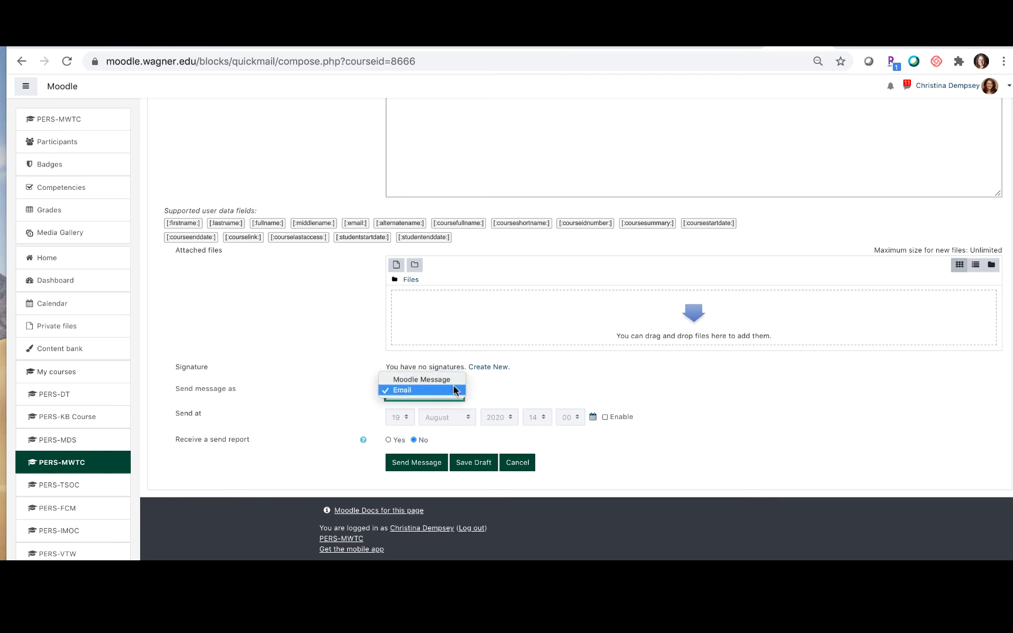
left_click(453, 389)
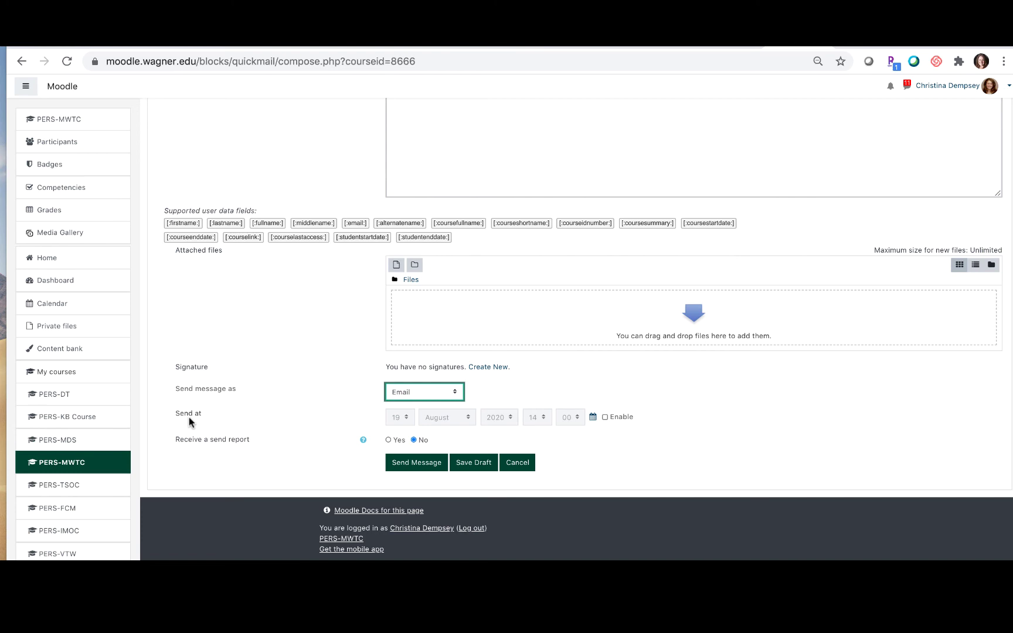
left_click(605, 418)
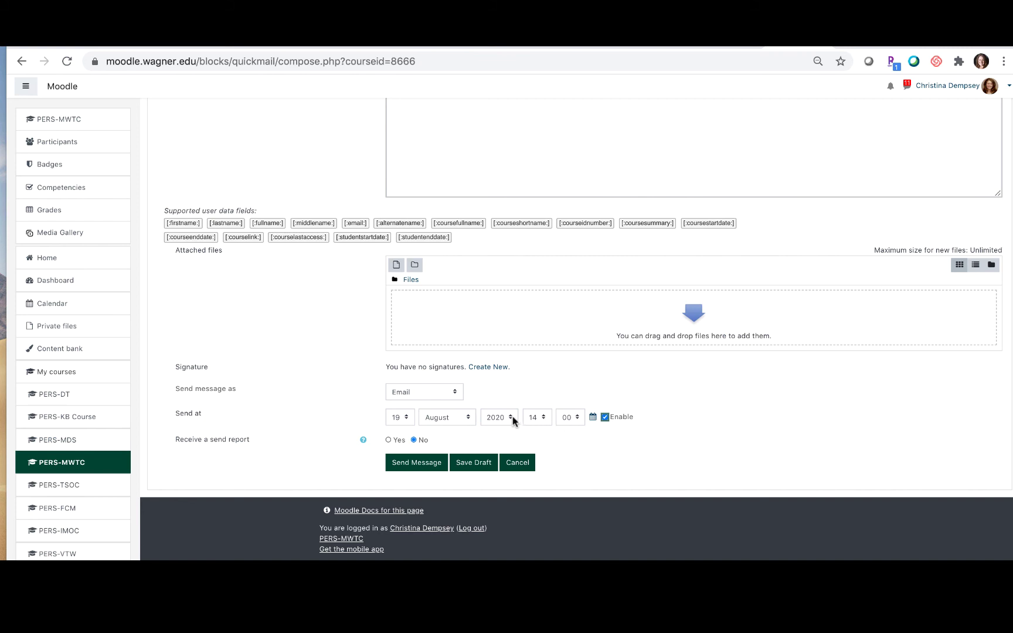
left_click(605, 417)
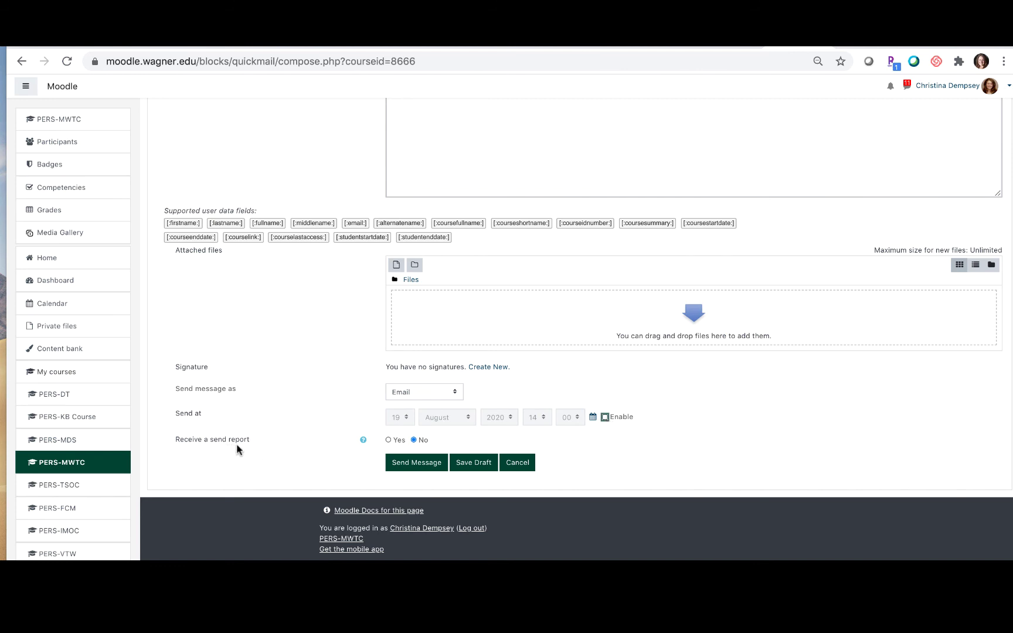
left_click(387, 440)
Step: Replace the All In Course recipient with a single course member
scroll(386, 443, "up", 6)
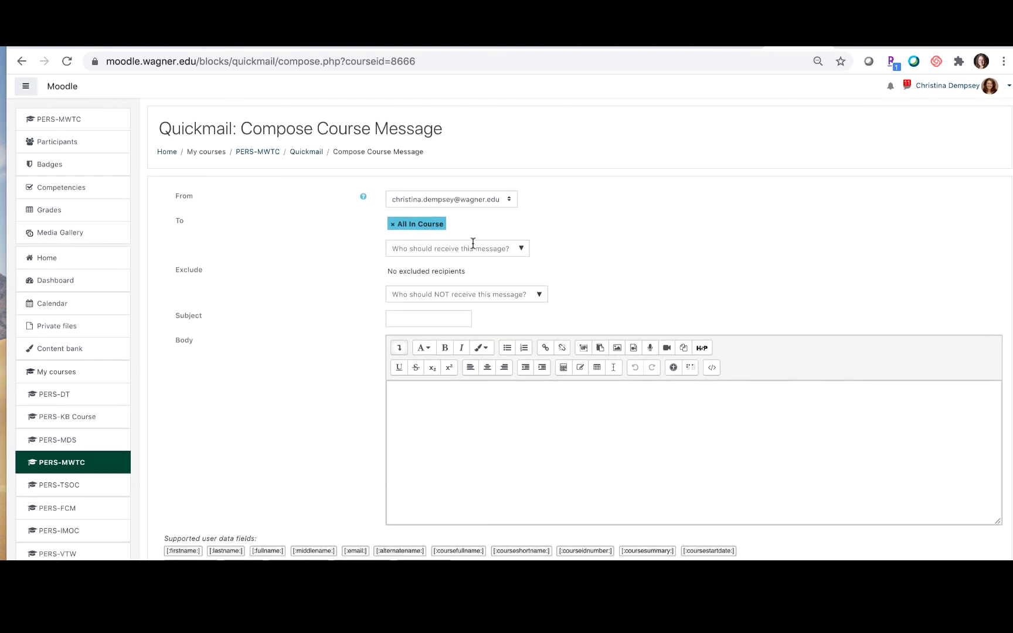
left_click(476, 247)
left_click(392, 224)
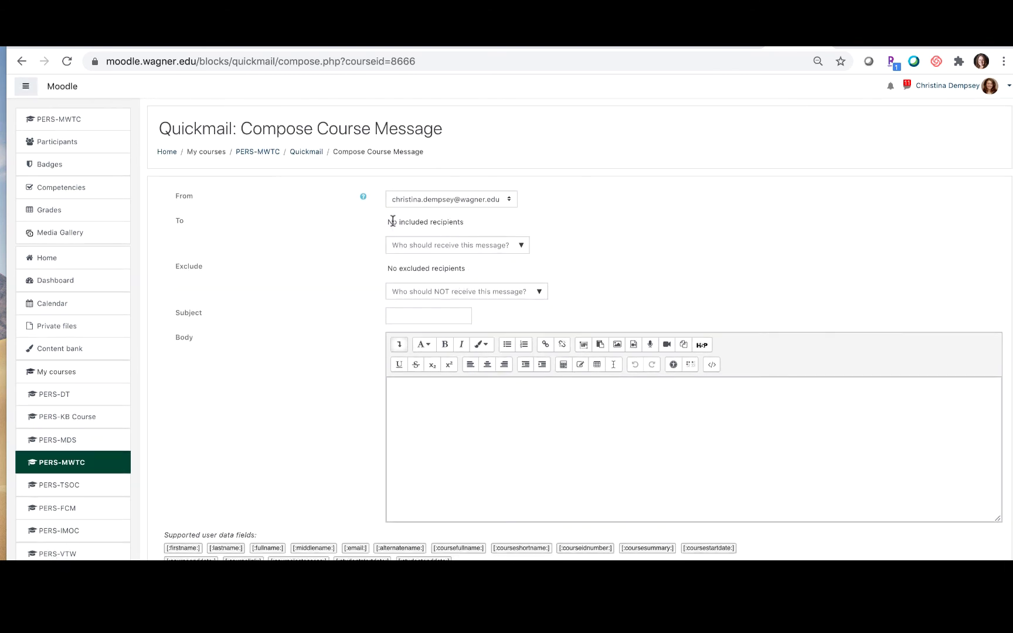
left_click(522, 246)
scroll(437, 387, "down", 2)
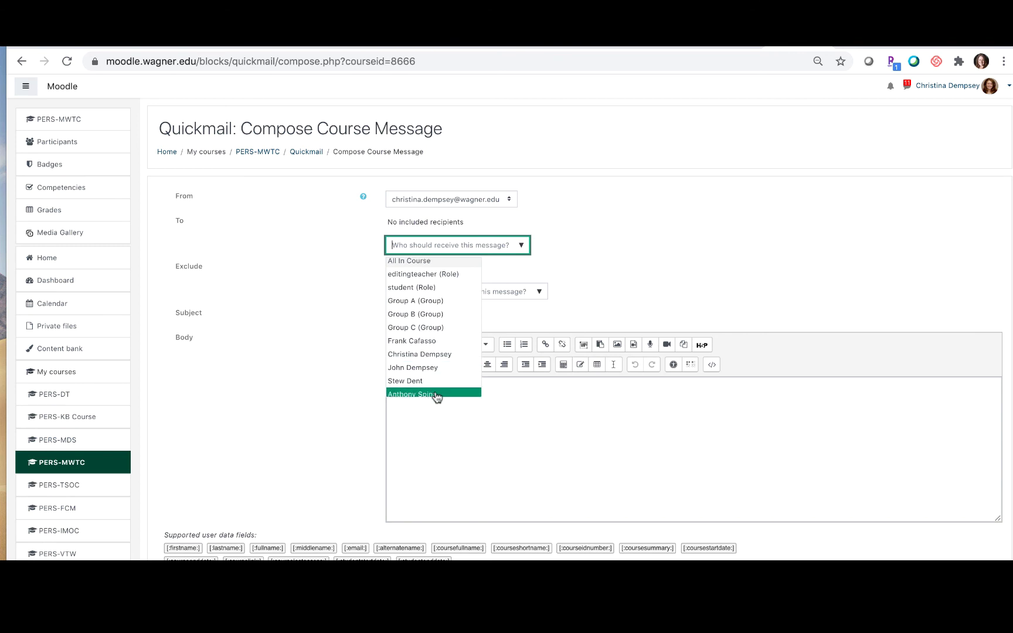
left_click(436, 355)
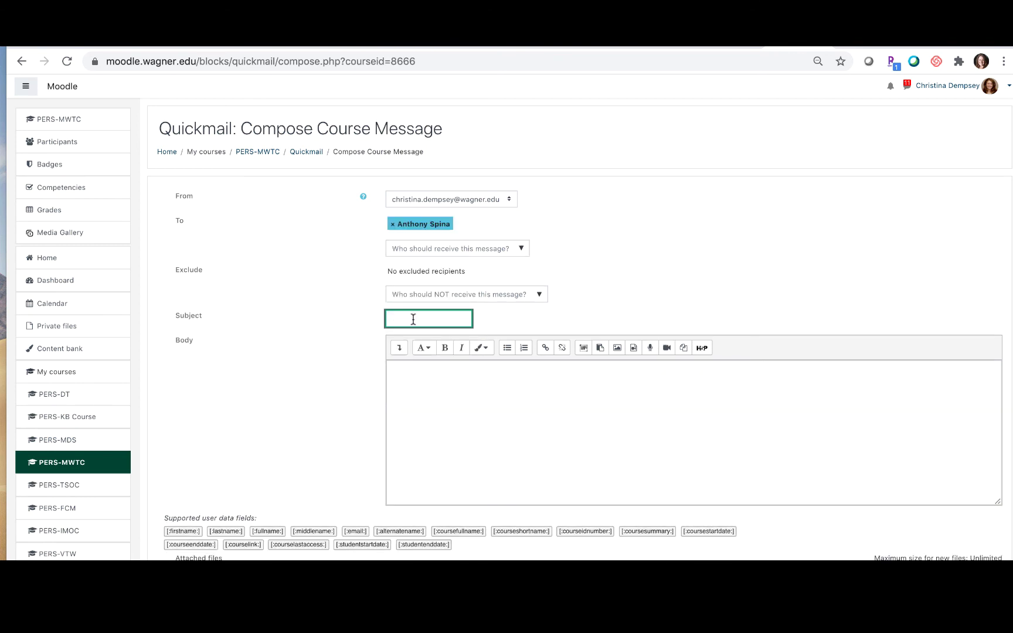
Step: Enter subject 'Test' and body 'Hi', then send the message
type("Test")
left_click(423, 409)
type("Hi")
scroll(434, 444, "down", 5)
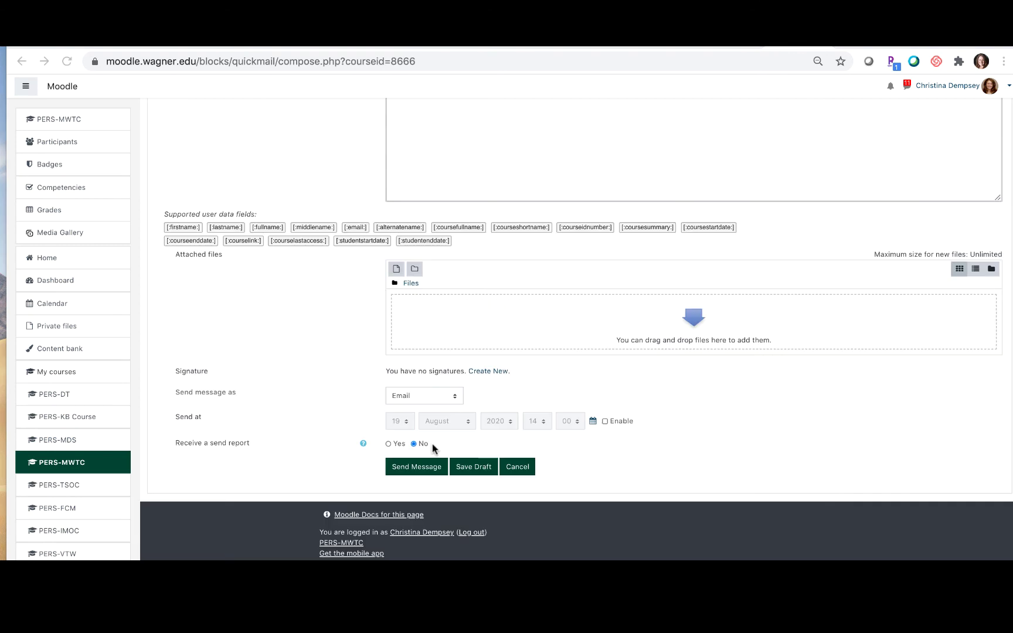
left_click(403, 472)
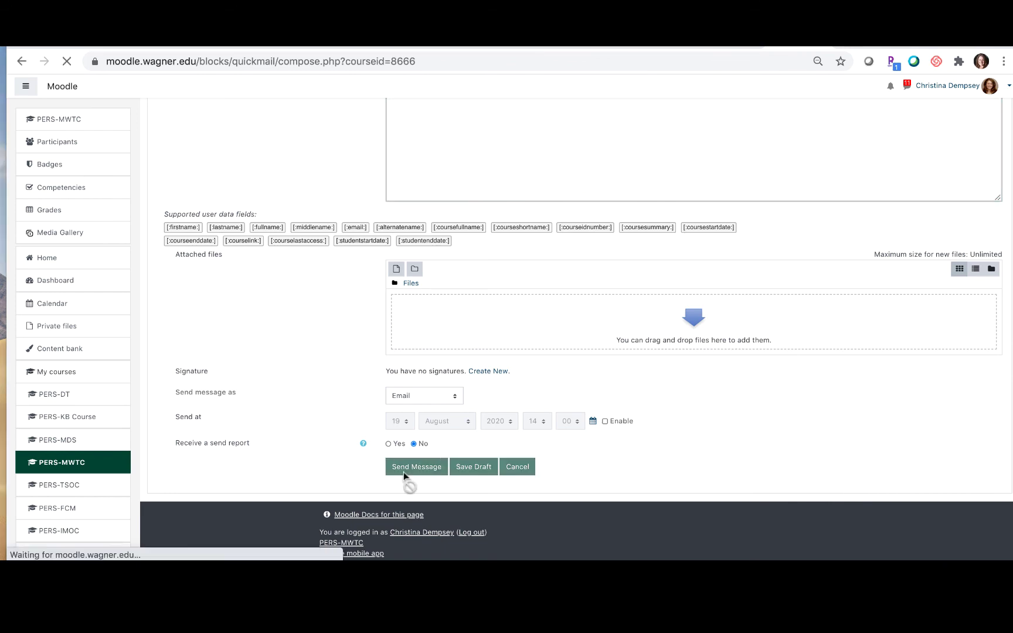